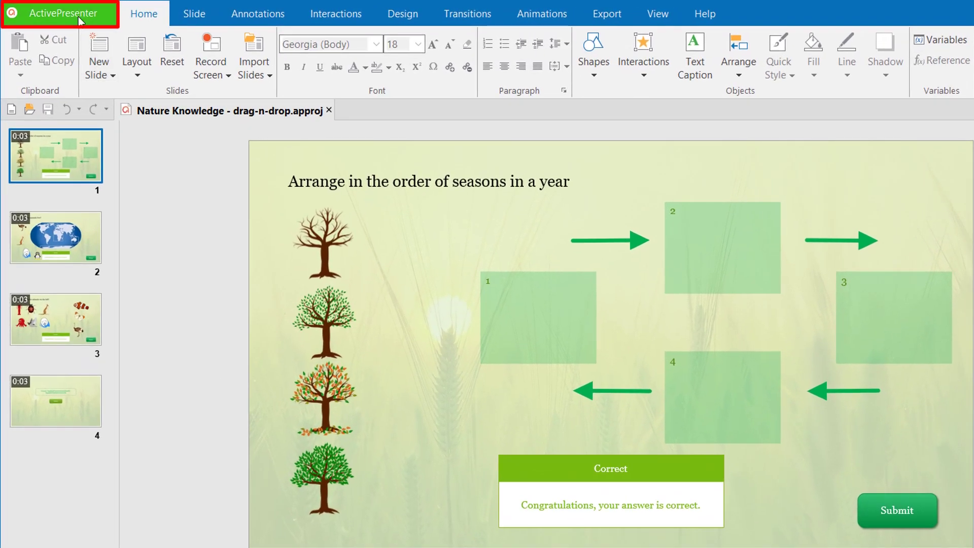
Step: Open the Preferences Hotkeys tab and select Copy under Home to view its Ctrl+C hotkey
click(80, 20)
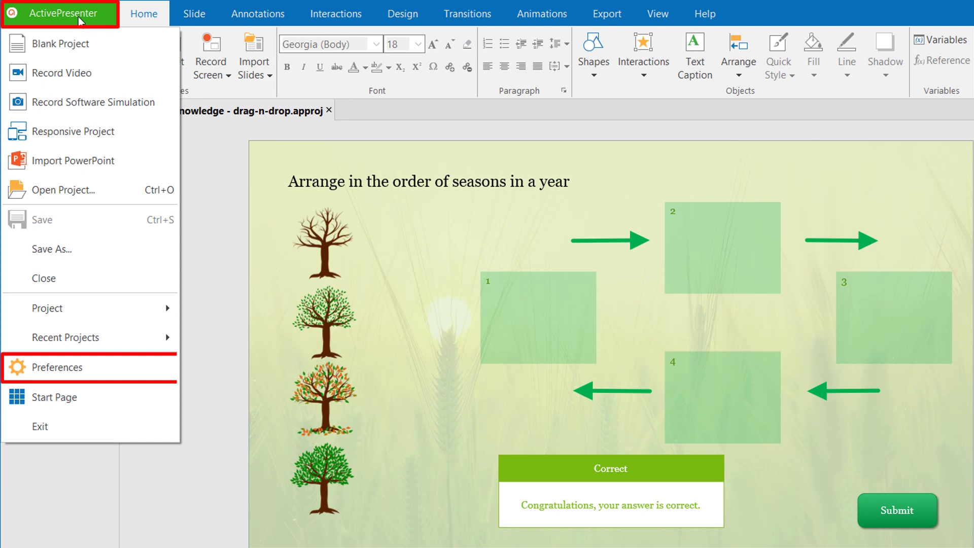
click(100, 368)
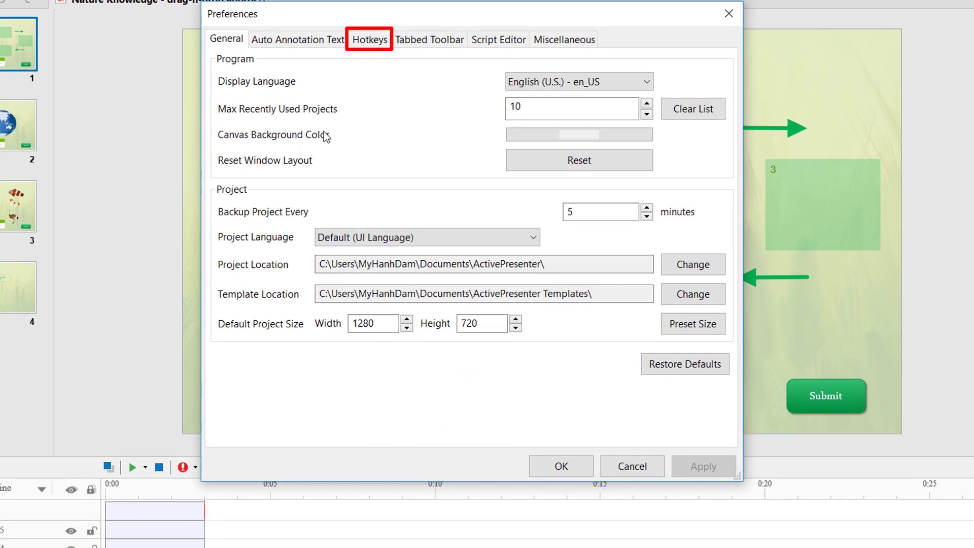
click(373, 43)
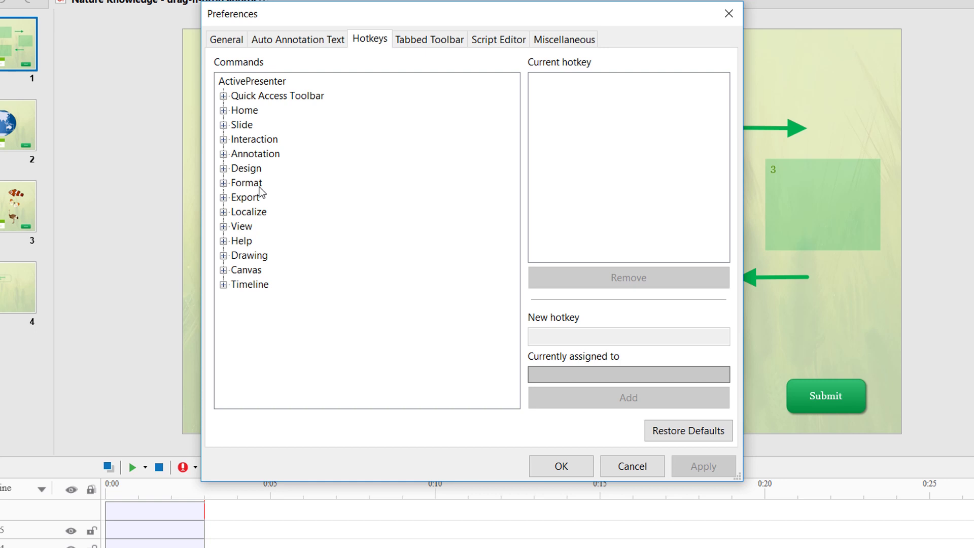
click(223, 183)
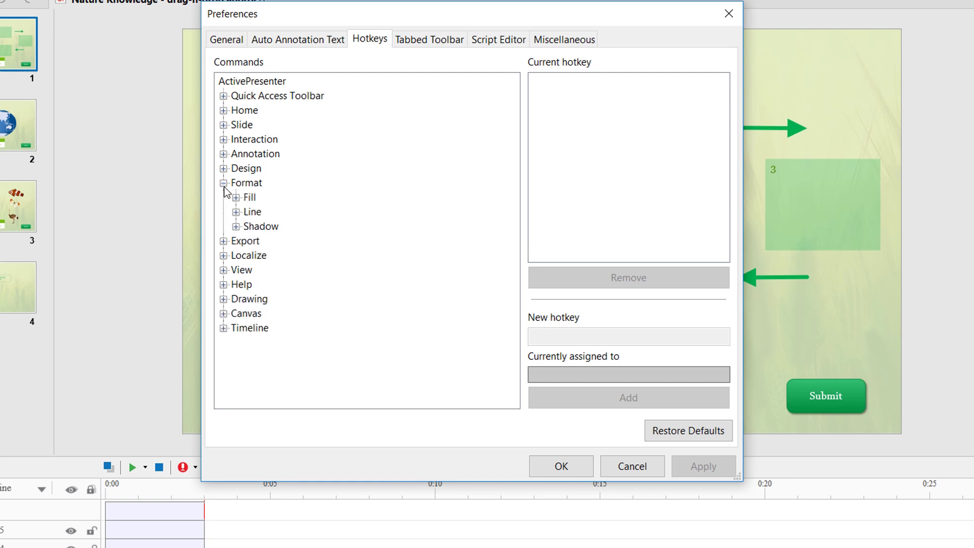
click(223, 111)
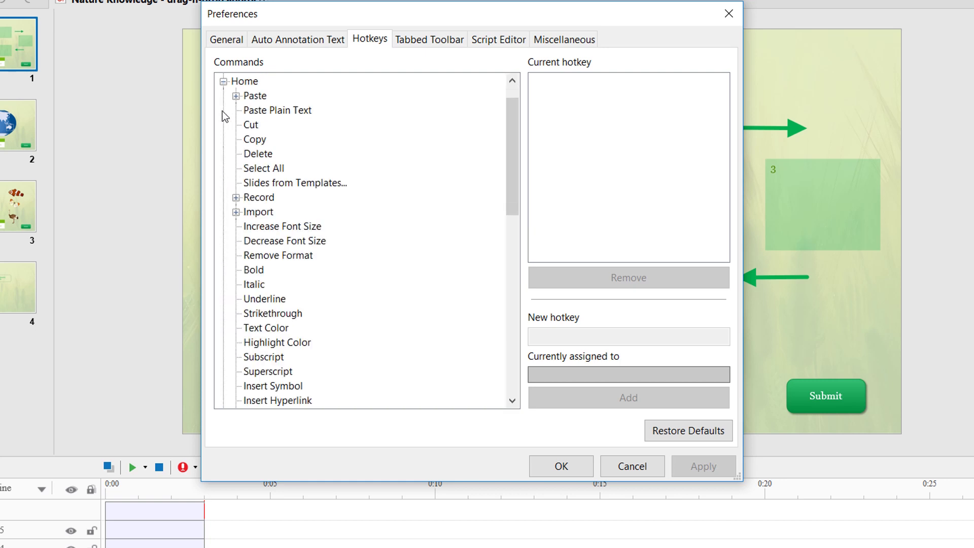
click(254, 139)
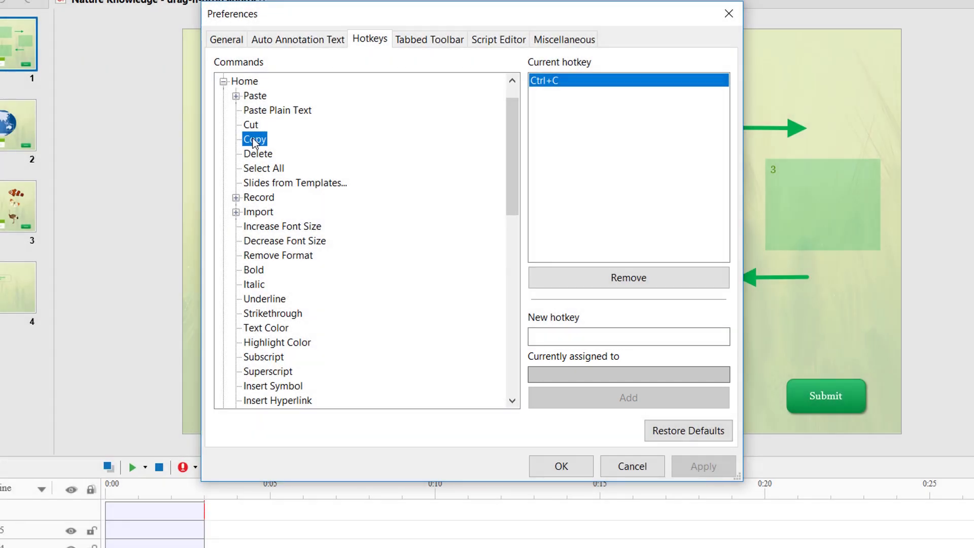
Step: Enter Ctrl+K as Select All's new hotkey, since Ctrl+Z is already taken by Undo
click(273, 171)
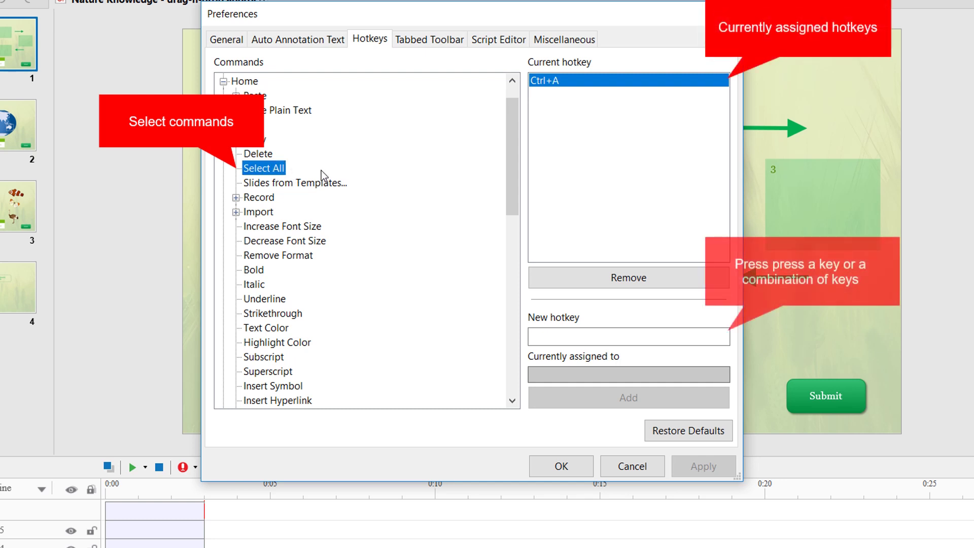
click(595, 338)
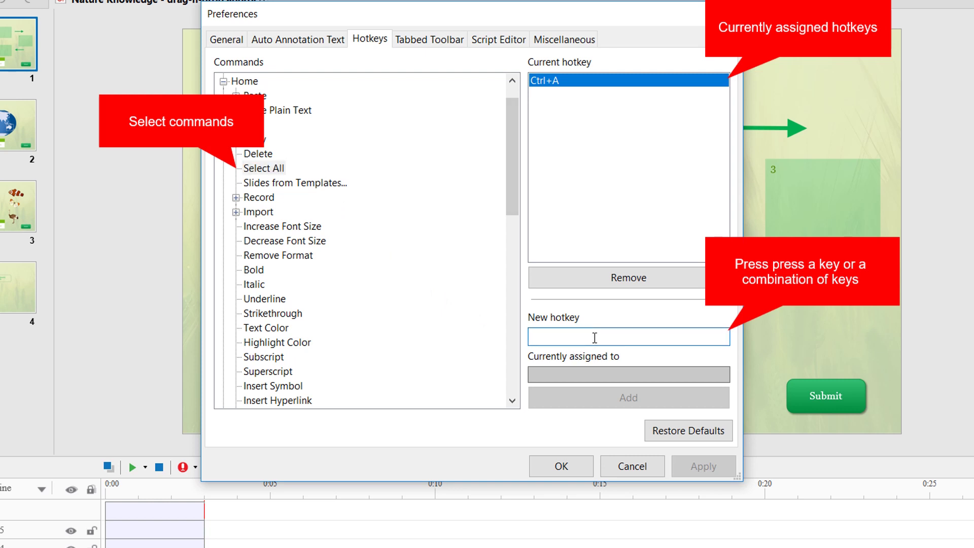
key(ctrl+z)
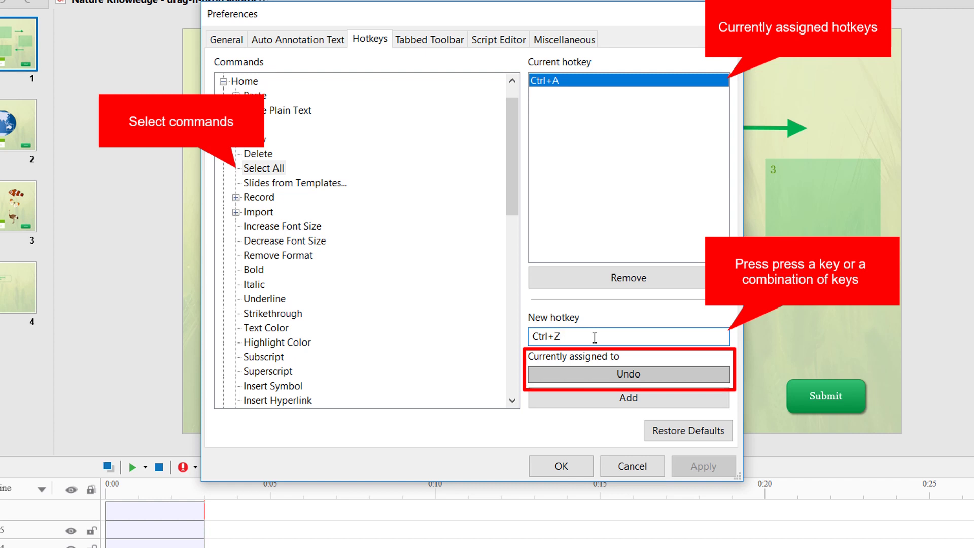
key(ctrl+k)
text(K)
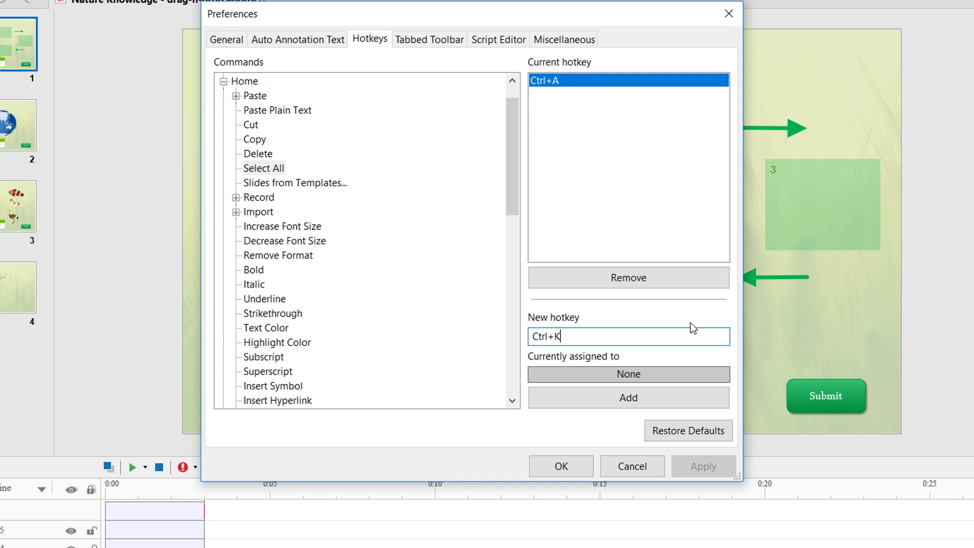
Step: Add Ctrl+K as Select All's hotkey, then select Delete to check its hotkey
click(652, 400)
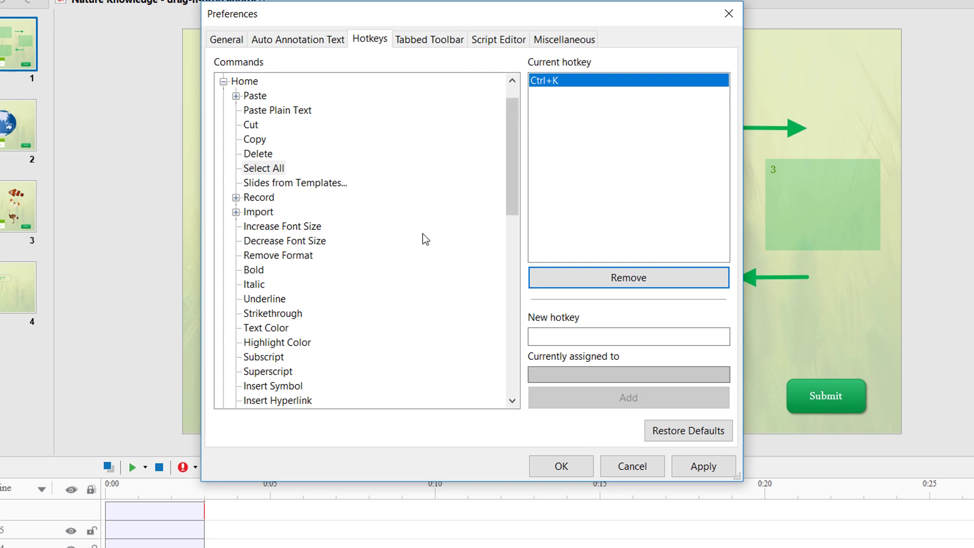
click(259, 155)
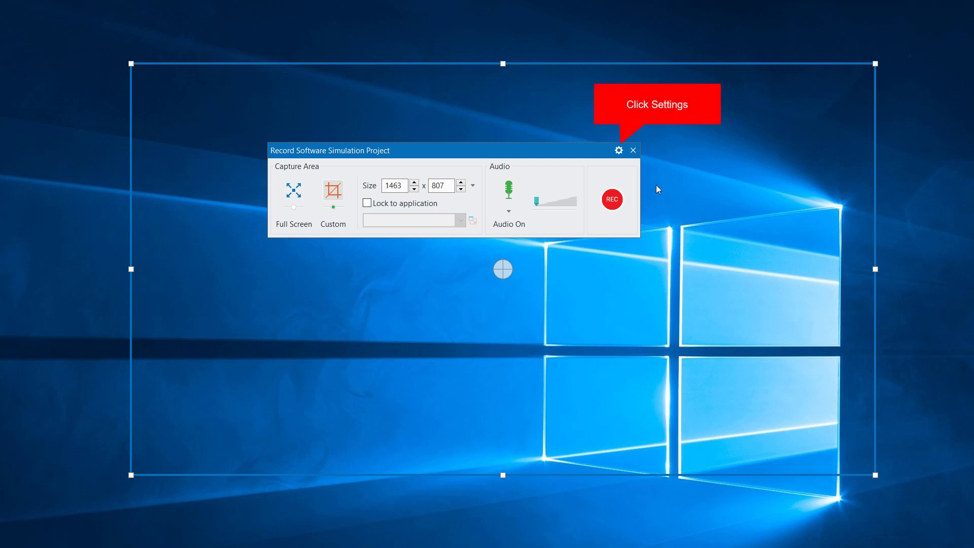
Step: Choose Recording Settings from the recording toolbar's gear menu
click(619, 150)
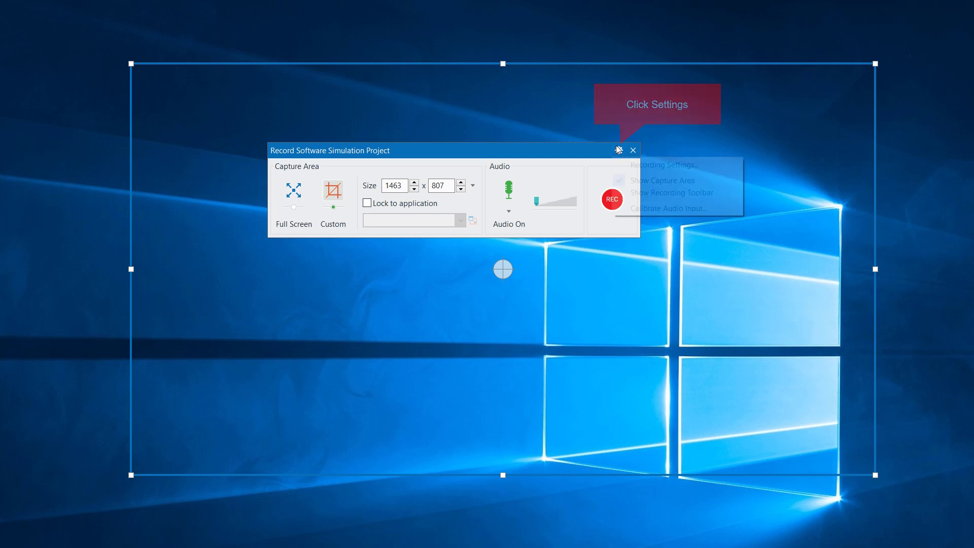
click(724, 166)
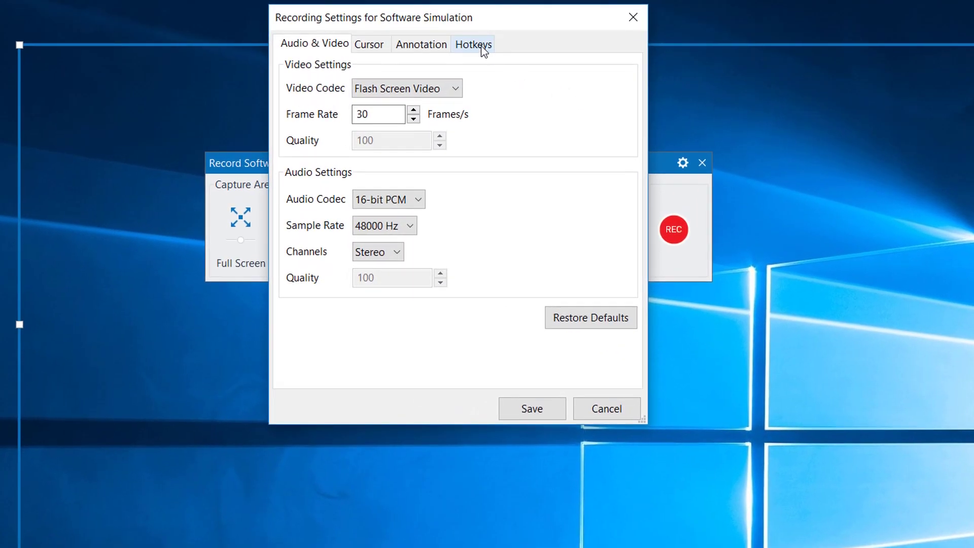
Step: Go to the Hotkeys tab and leave Use Hotkeys enabled after toggling it off and on
click(479, 48)
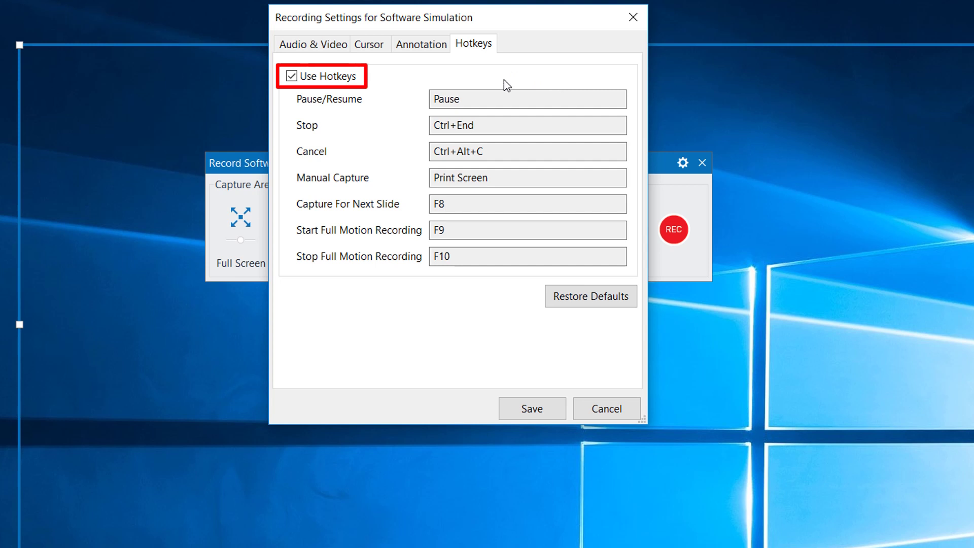
click(295, 79)
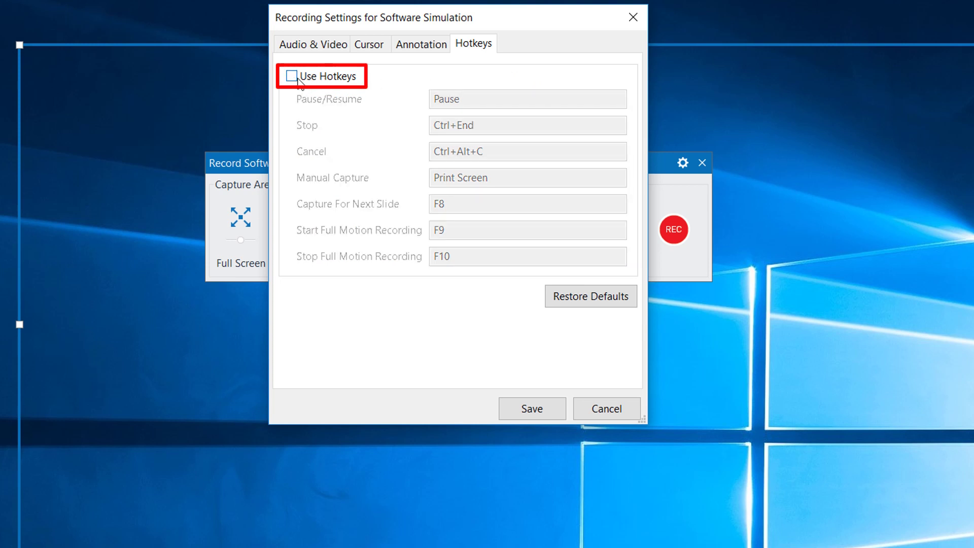
click(297, 81)
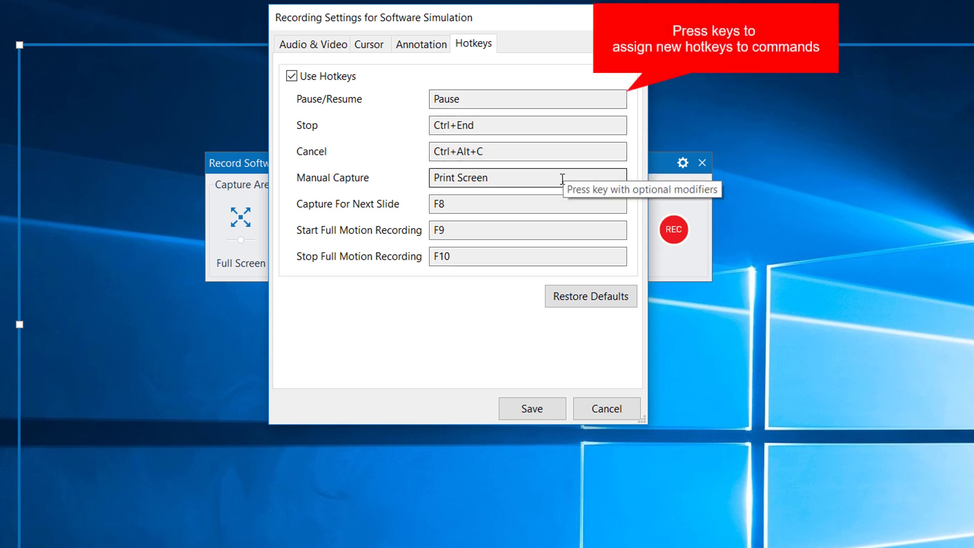
Step: Set Pause/Resume to Space and Capture For Next Slide to F7, then save
click(526, 96)
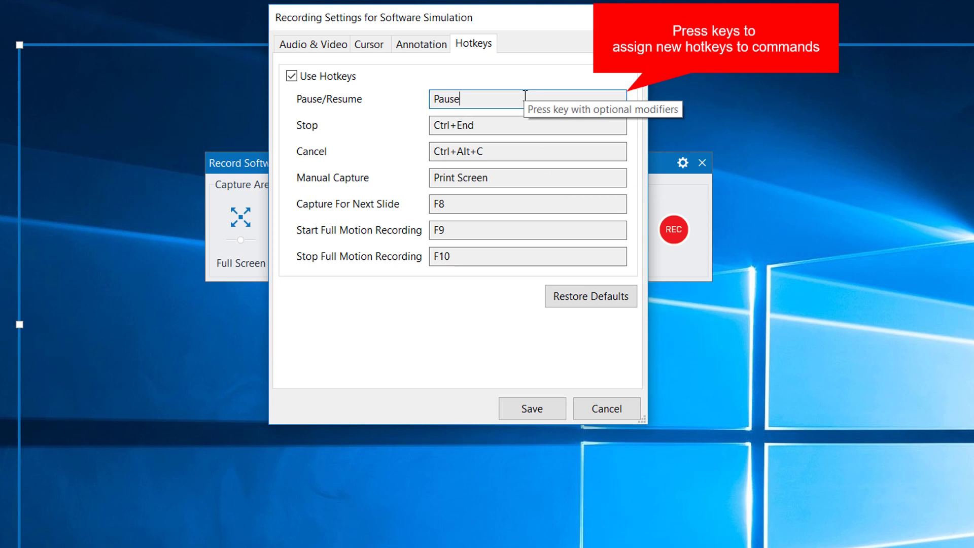
key(space)
click(464, 203)
key(F7)
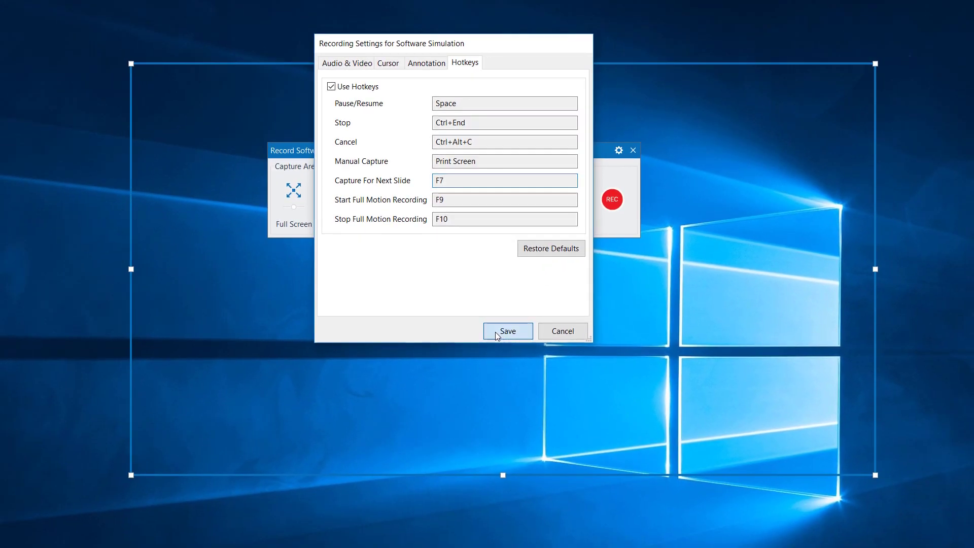
click(495, 332)
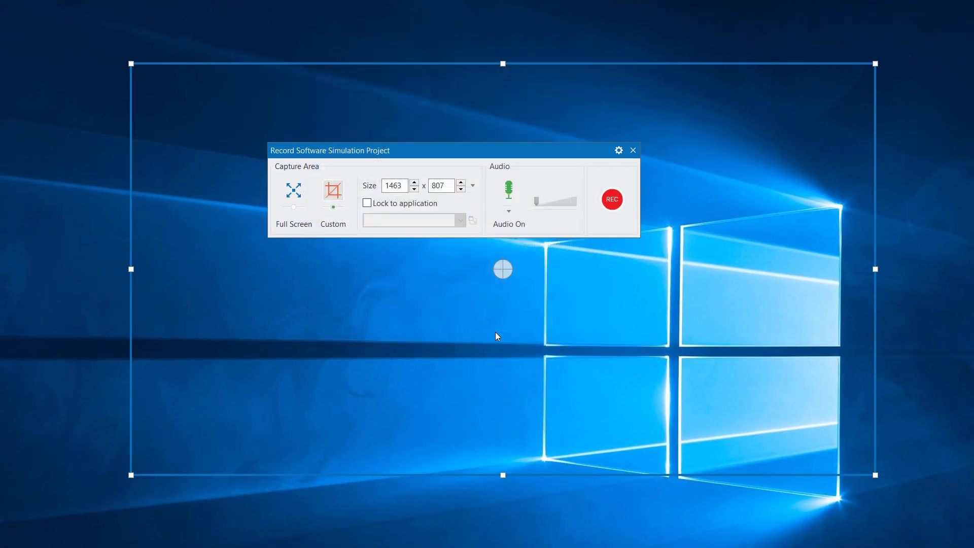